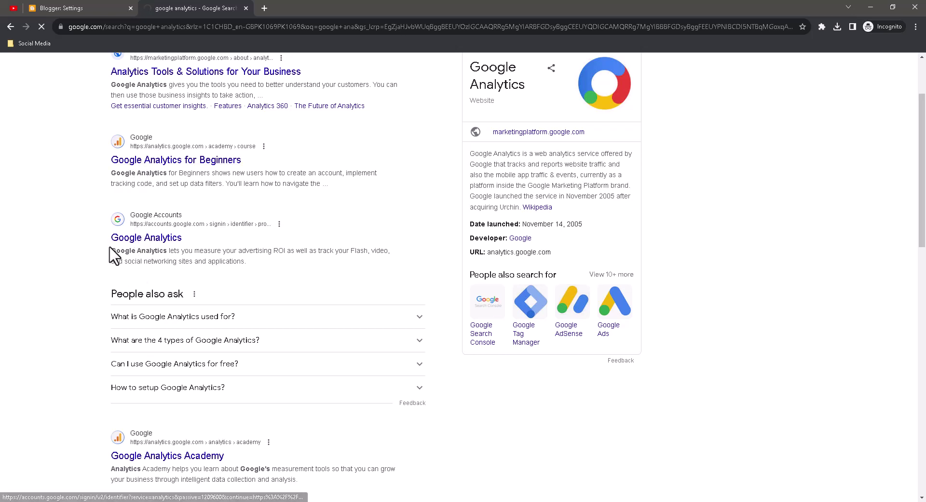
Open Google Analytics from the search results and verify the signed-in account by entering its password.
left_click(150, 236)
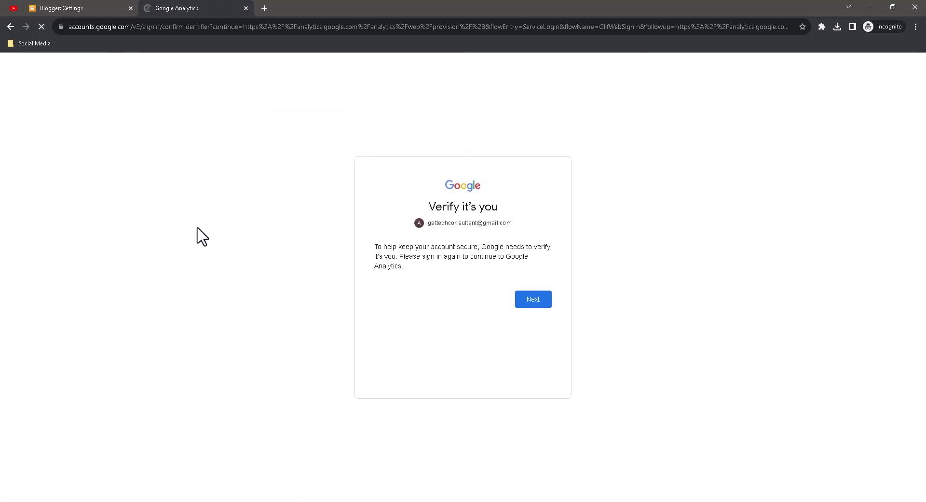
left_click(533, 291)
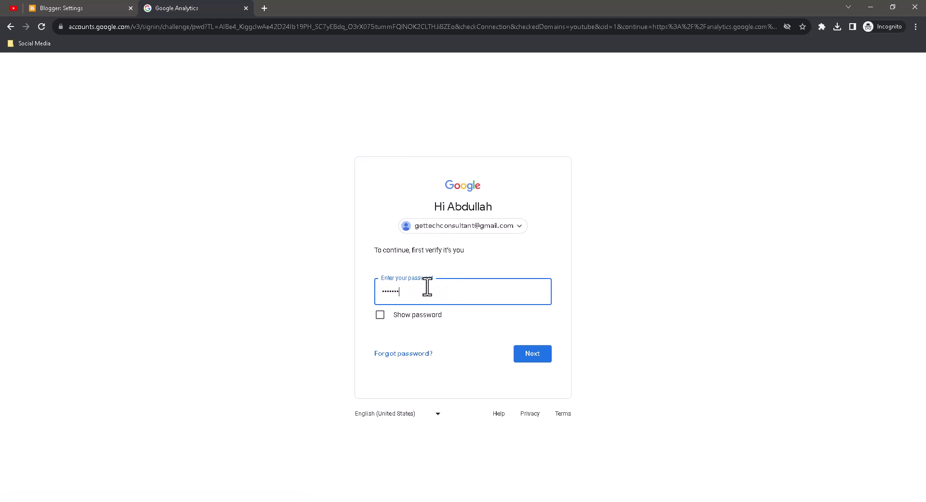
key("Return")
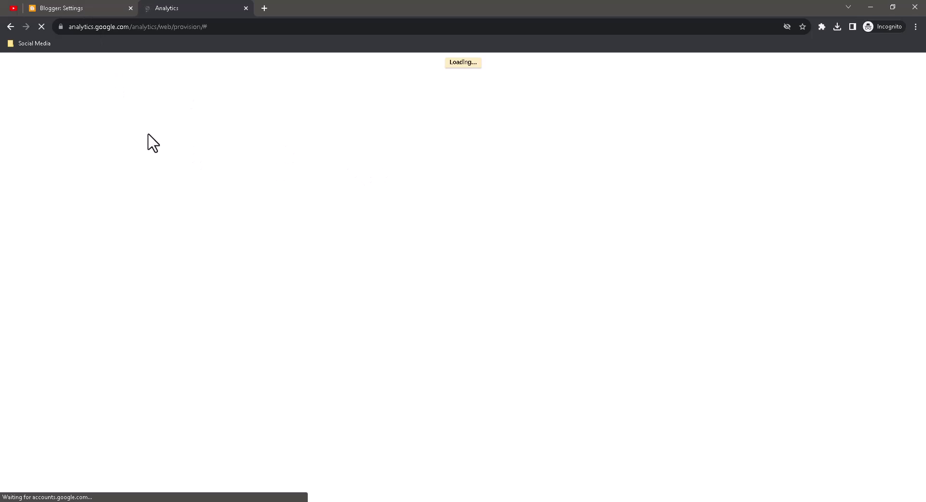
left_click(104, 6)
left_click(190, 6)
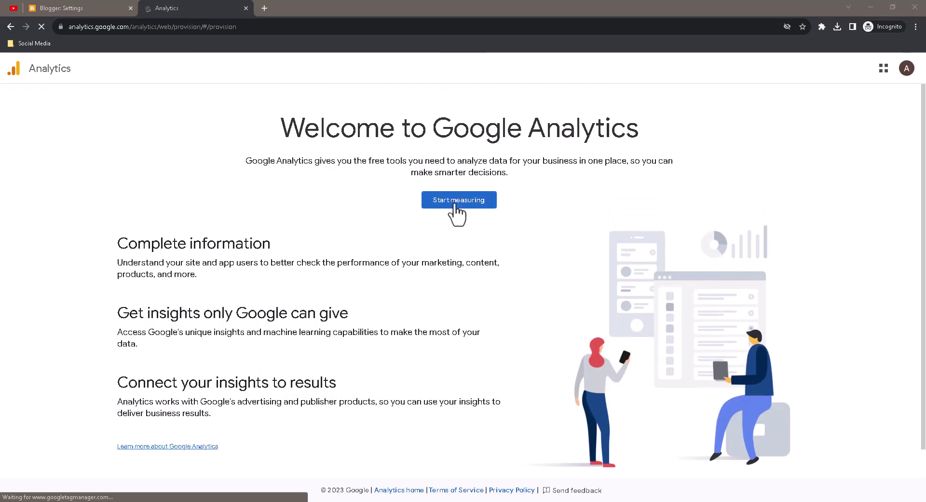
Start measuring and create an Analytics account named after the blog, keeping the default data sharing settings.
left_click(451, 204)
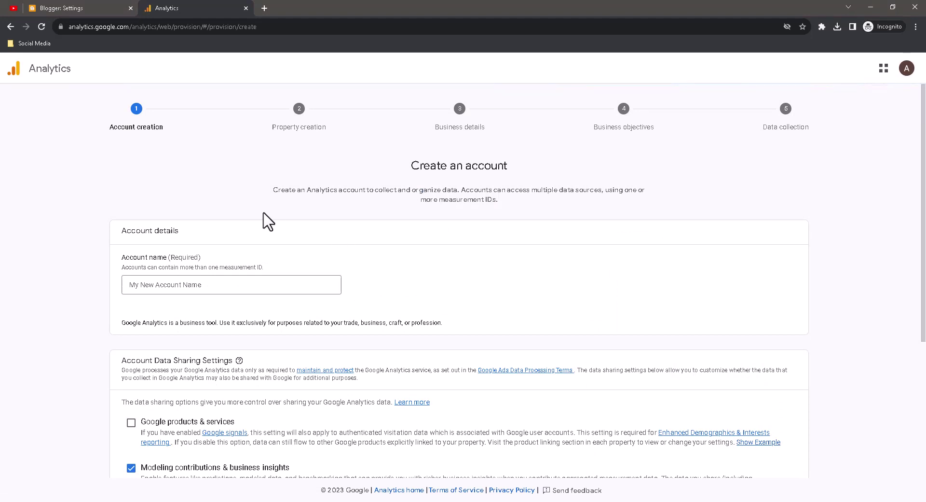
scroll(265, 220, "down", 1)
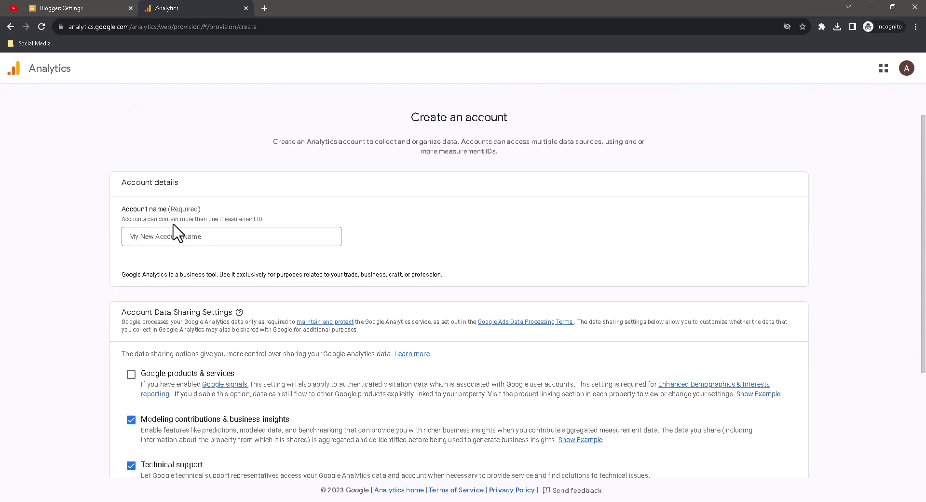
left_click(248, 239)
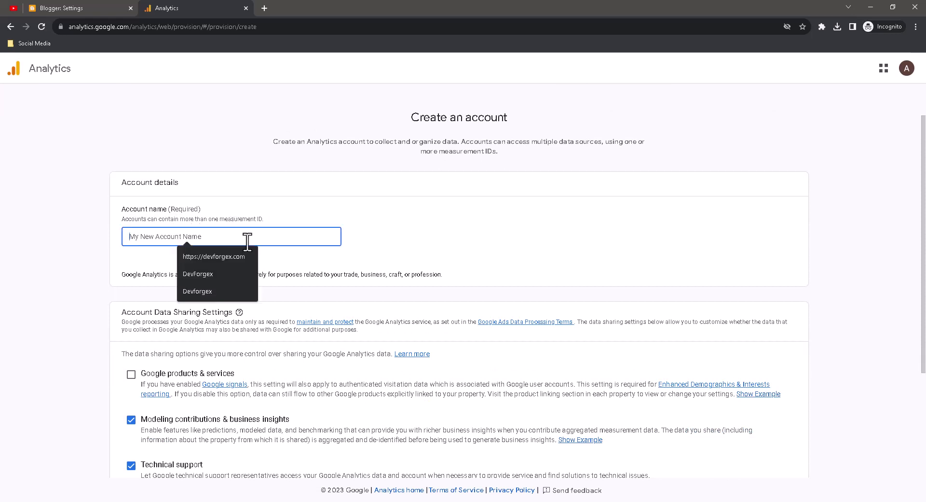
type("a")
key("BackSpace")
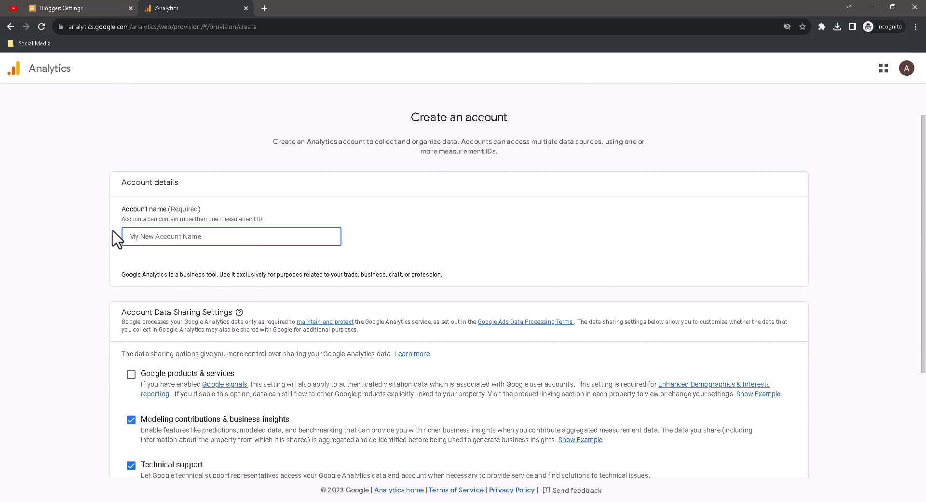
type("LazyAbdullah")
scroll(117, 239, "down", 3)
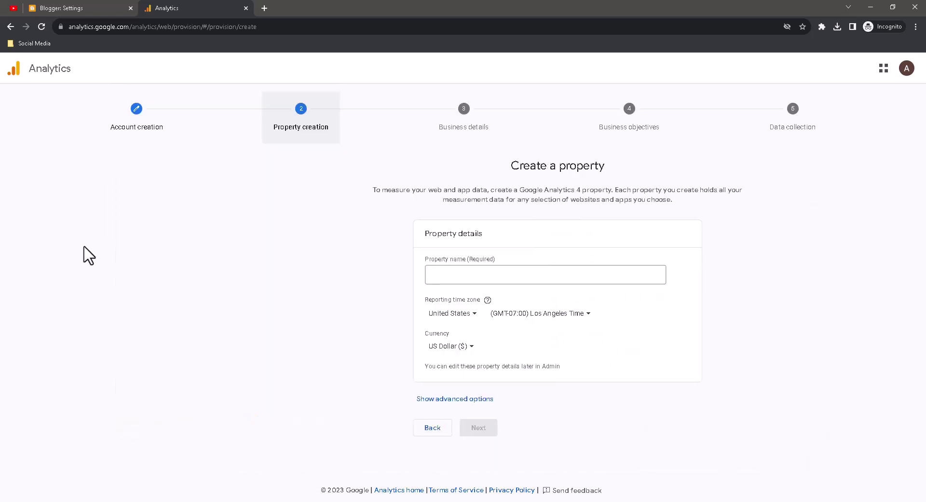
Create a property named after the blog with the suffix (Blog), using Pakistan as reporting time zone and US Dollar as currency.
left_click(419, 276)
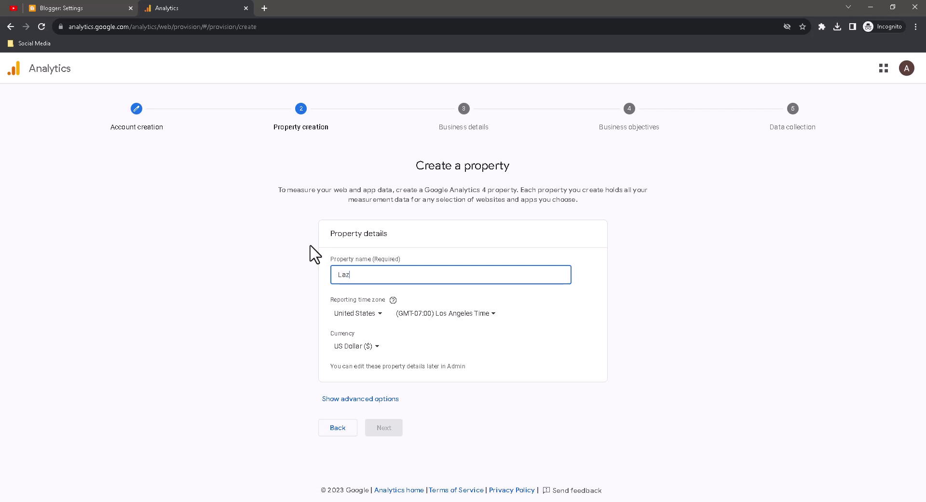
type("yAbdullah(Blog")
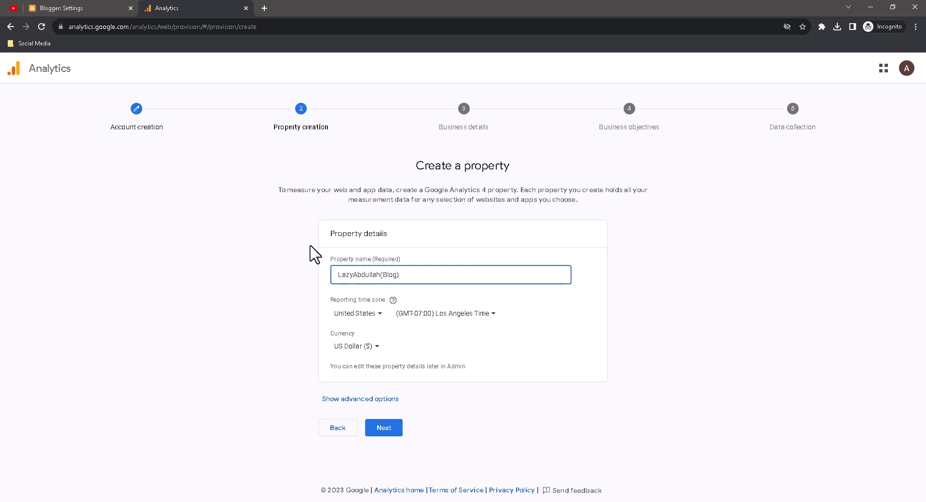
left_click(369, 313)
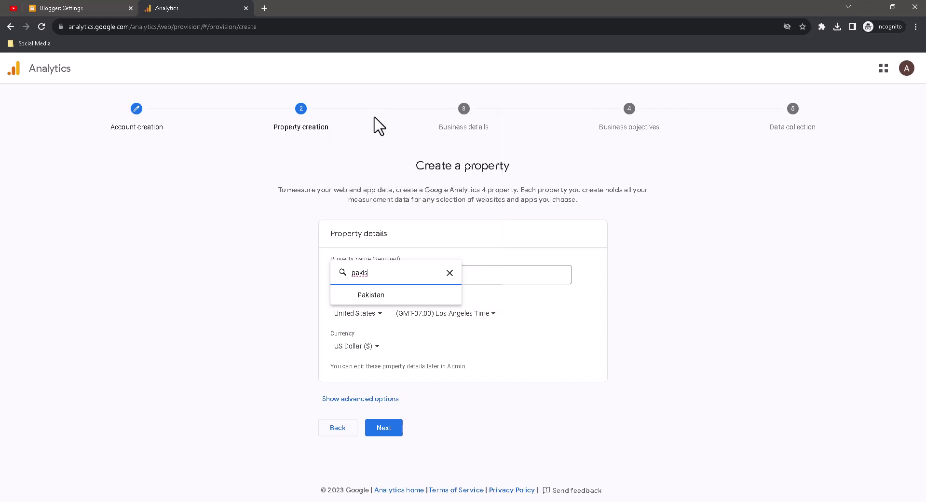
left_click(370, 295)
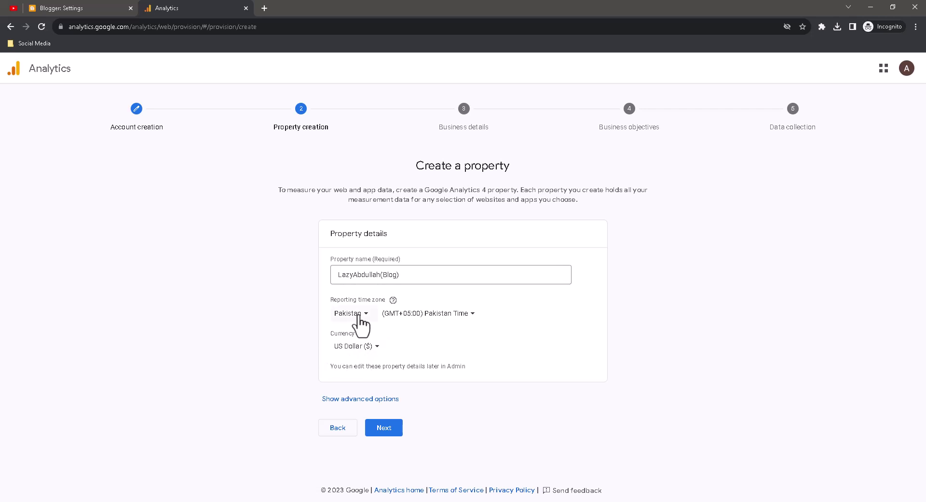
left_click(379, 352)
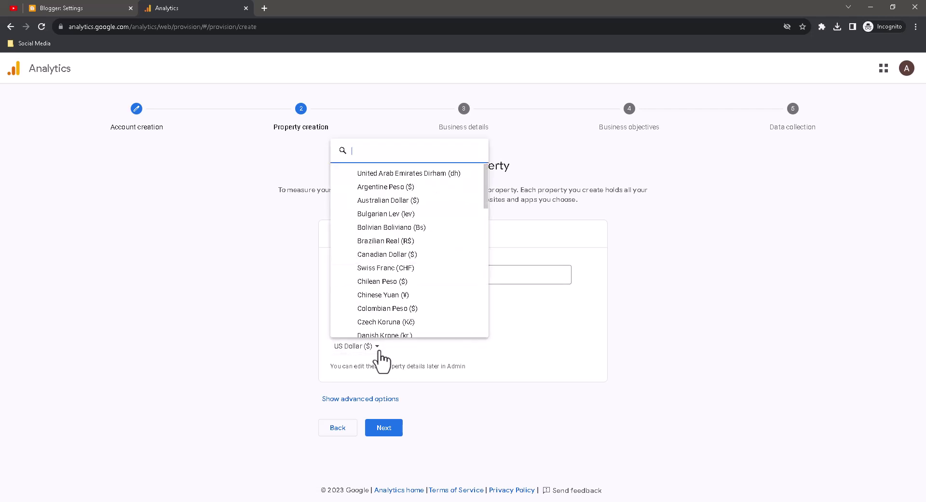
left_click(292, 340)
left_click(382, 425)
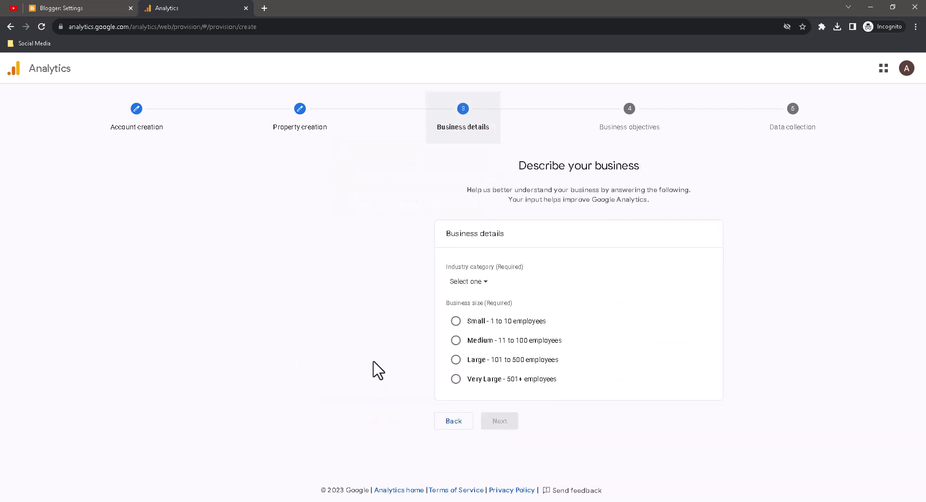
Describe the business with industry category Internet & Telecom and size Small - 1 to 10 employees, and continue.
left_click(340, 284)
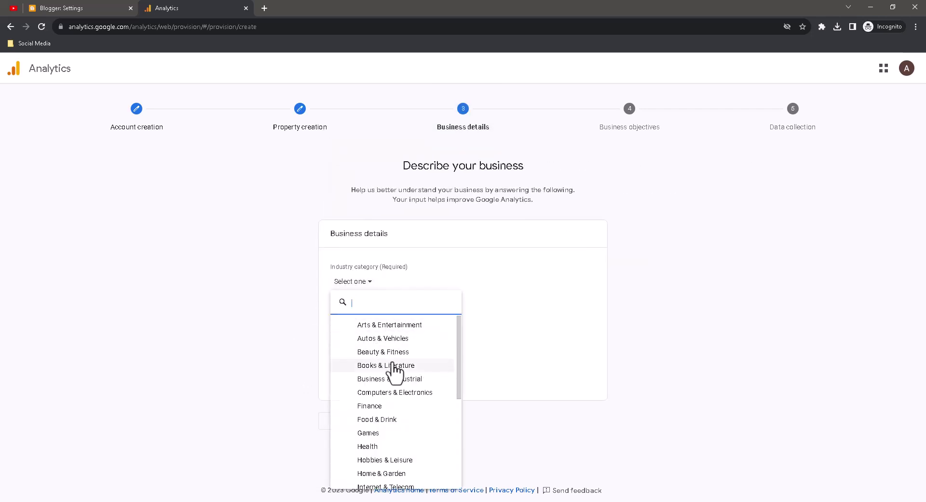
scroll(404, 438, "down", 1)
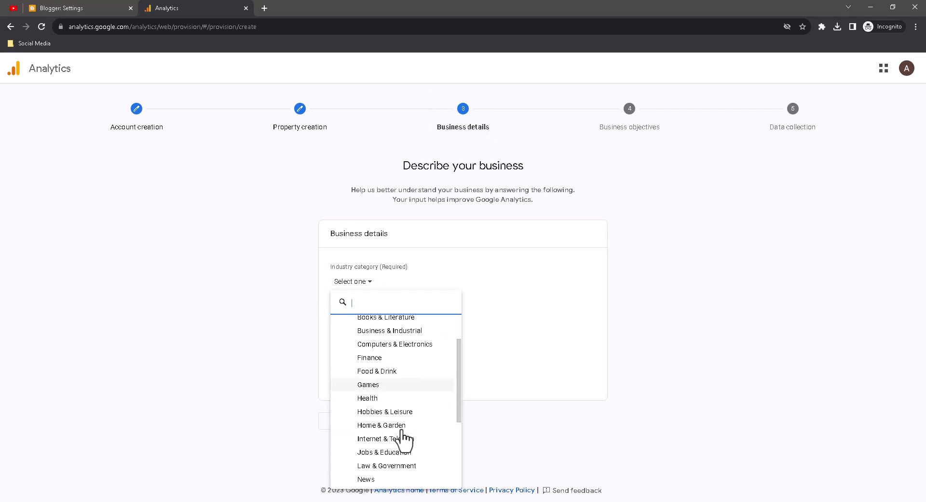
scroll(404, 438, "down", 3)
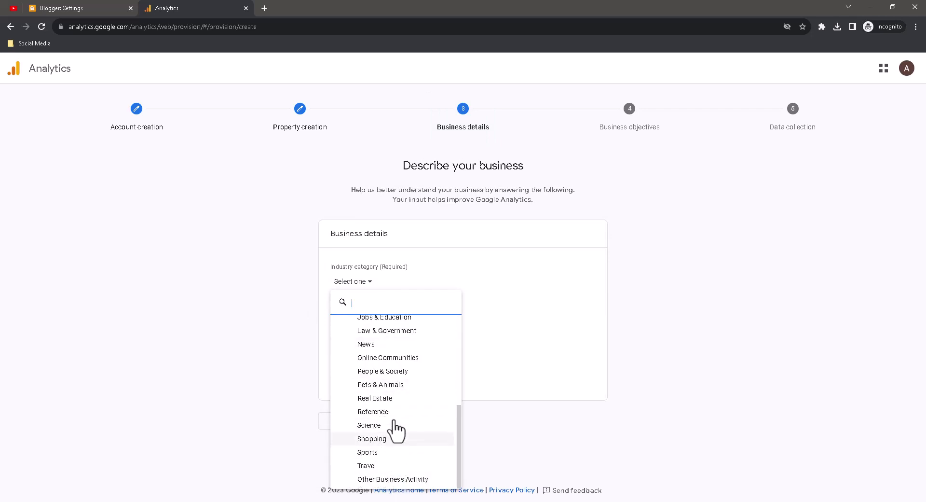
scroll(399, 407, "up", 1)
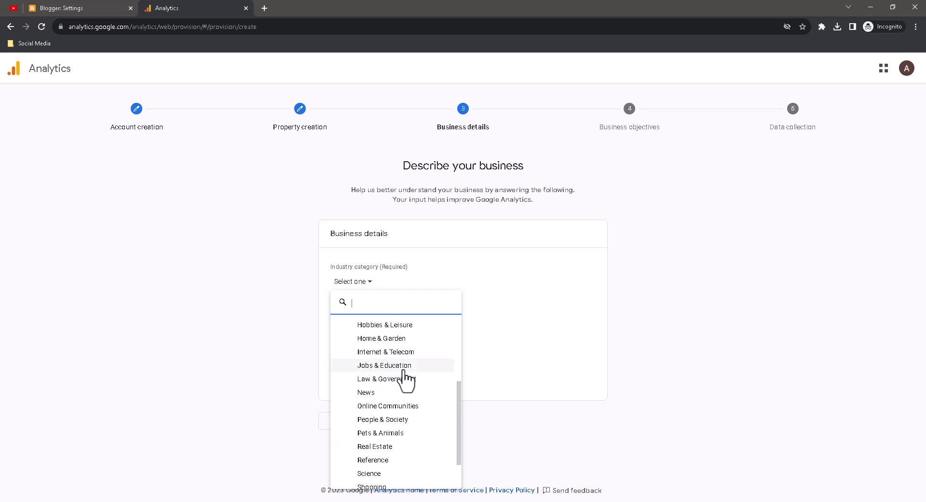
scroll(408, 378, "up", 1)
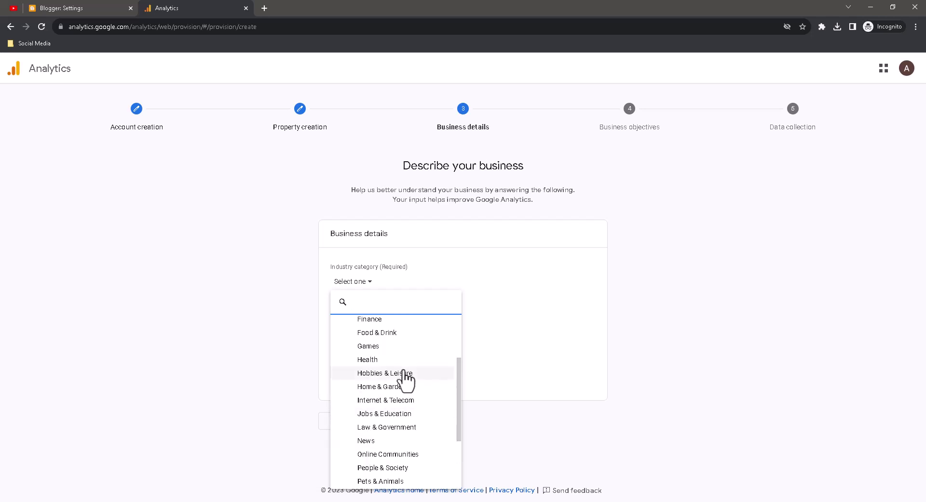
scroll(406, 407, "up", 2)
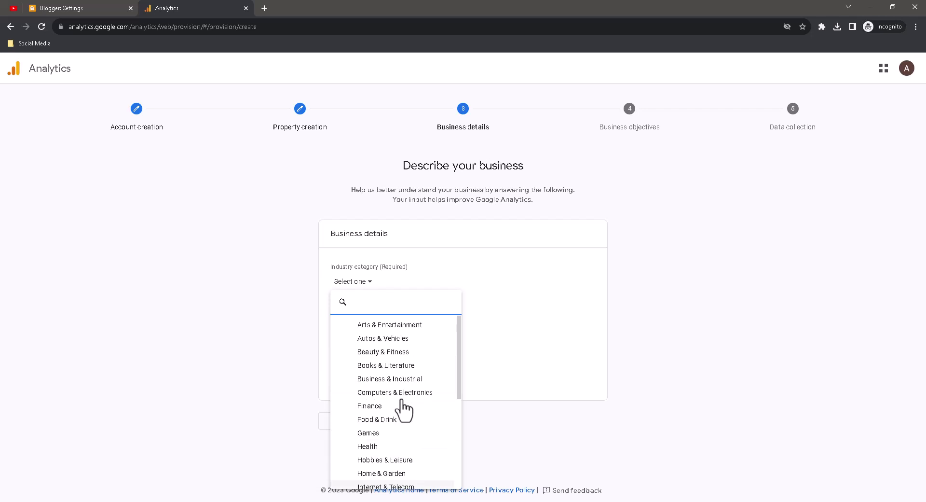
scroll(411, 381, "down", 1)
scroll(410, 386, "down", 1)
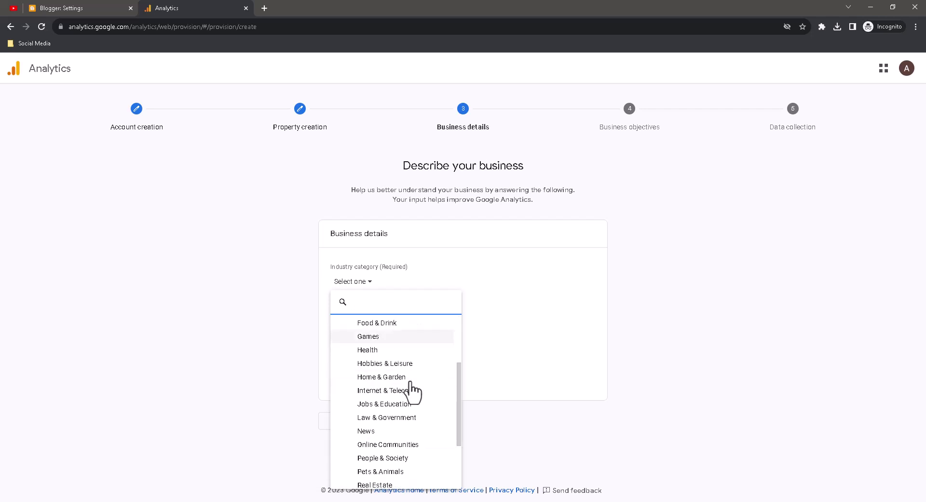
left_click(386, 392)
left_click(343, 322)
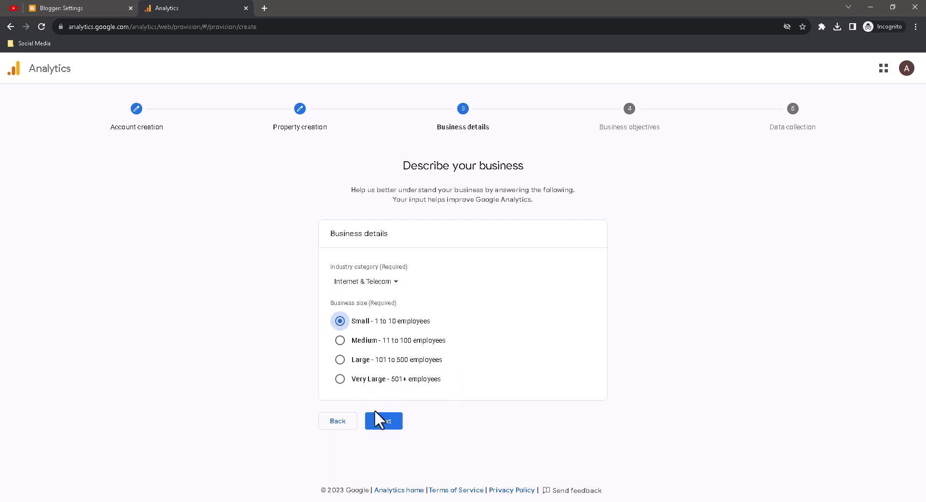
left_click(383, 425)
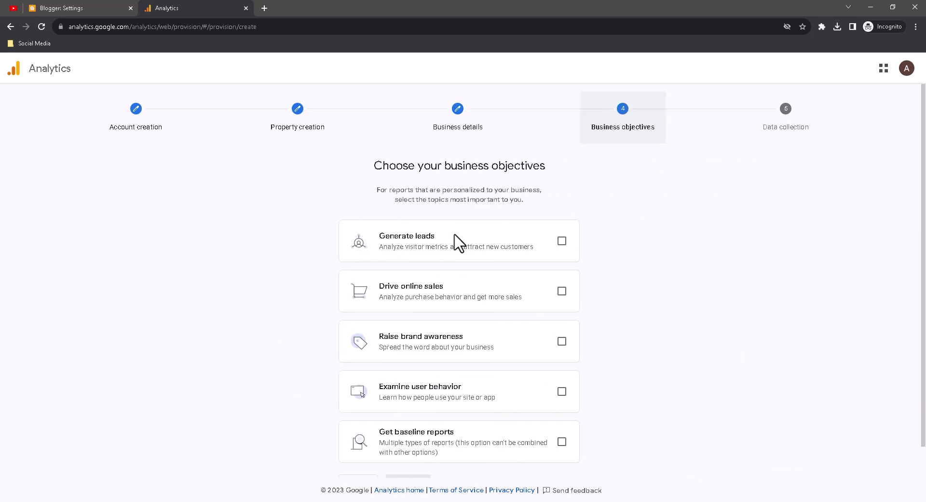
Choose Generate leads and Examine user behavior as business objectives and create the property.
scroll(459, 265, "down", 1)
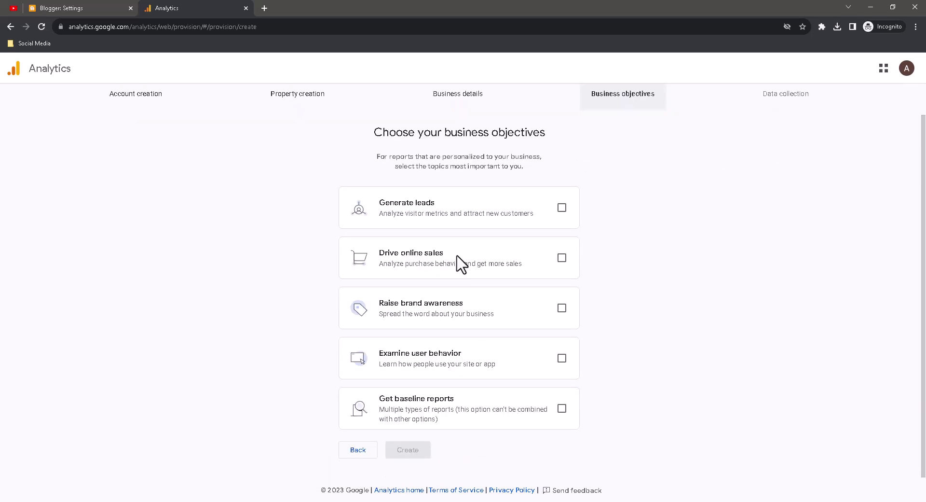
left_click(562, 208)
left_click(562, 358)
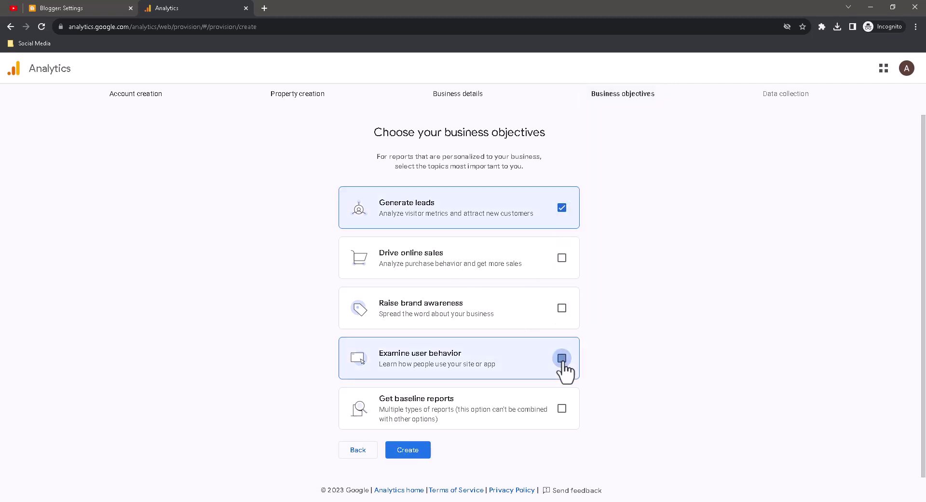
left_click(413, 456)
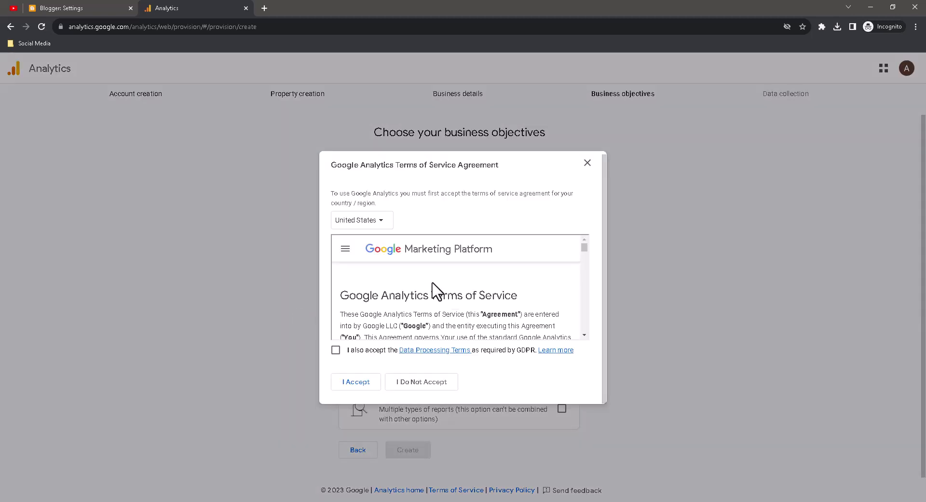
Accept the Data Processing Terms and the Google Analytics Terms of Service with Pakistan as the country.
scroll(433, 290, "down", 10)
left_click(336, 350)
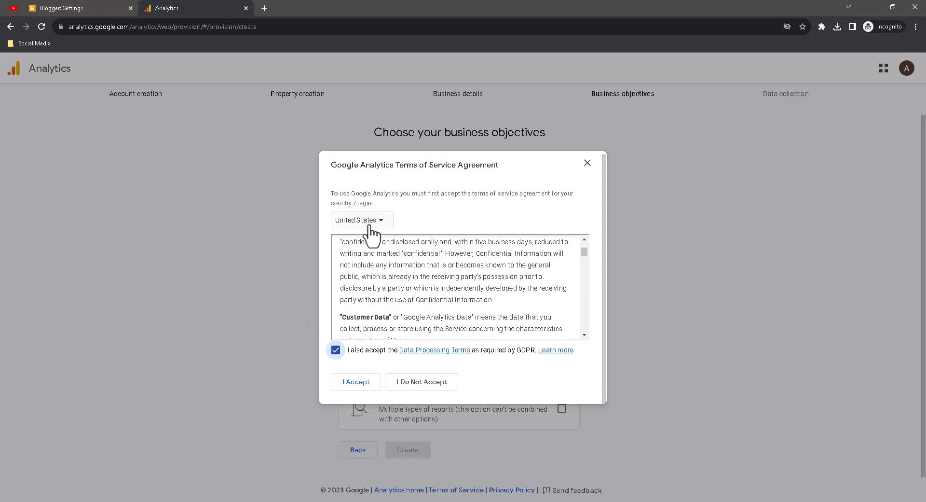
left_click(373, 223)
type("pakis")
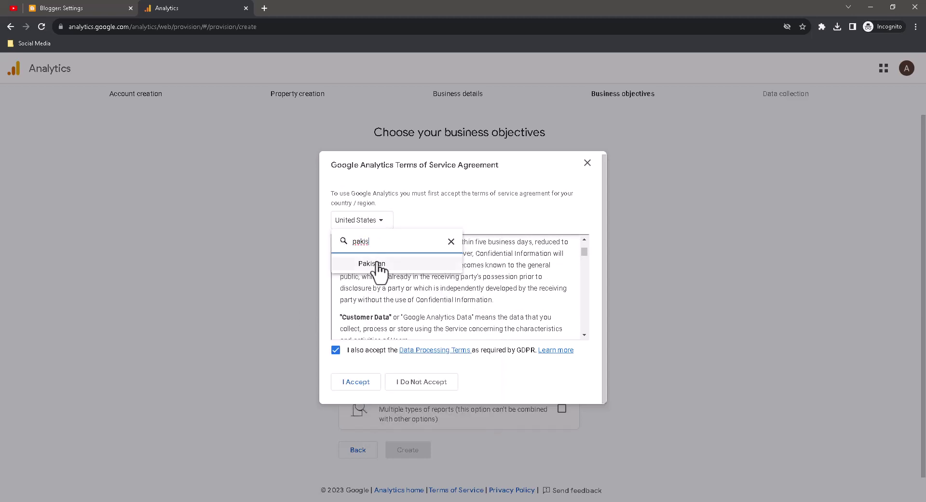
left_click(381, 265)
left_click(360, 382)
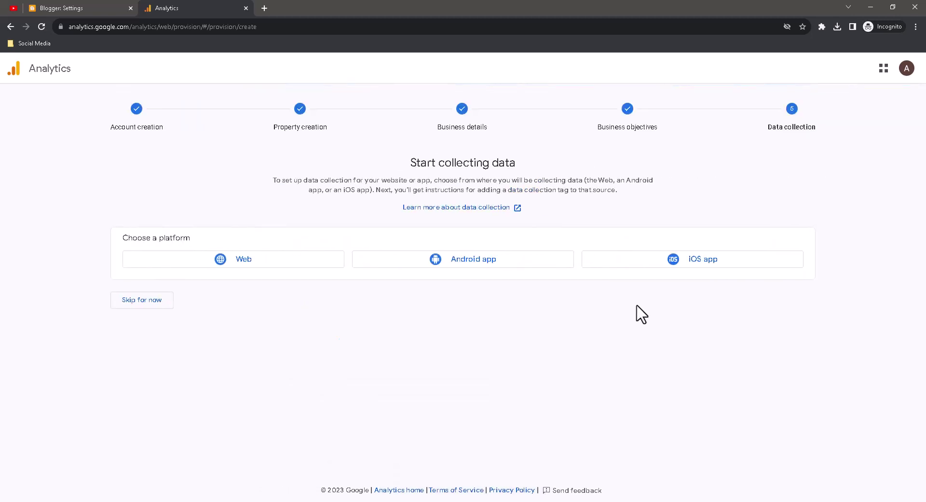
Choose Web as the data collection platform and activate the website URL entry for the new stream.
left_click(221, 276)
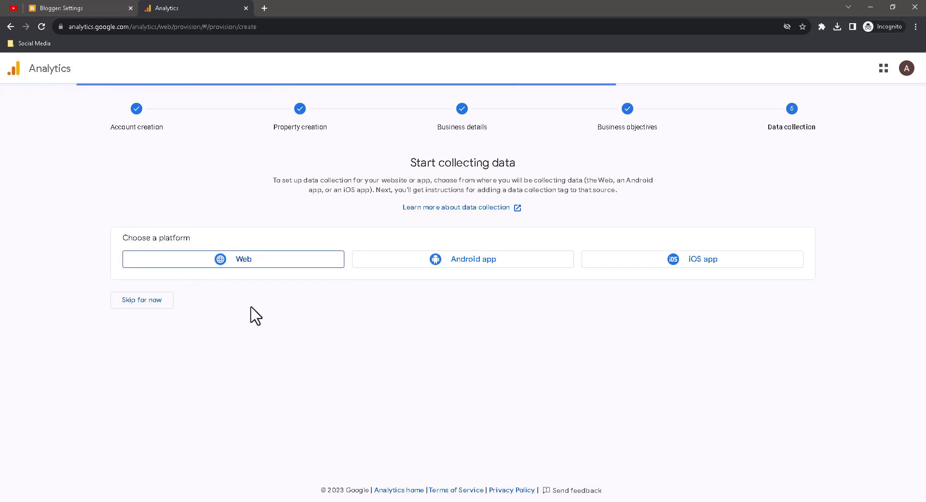
left_click(409, 155)
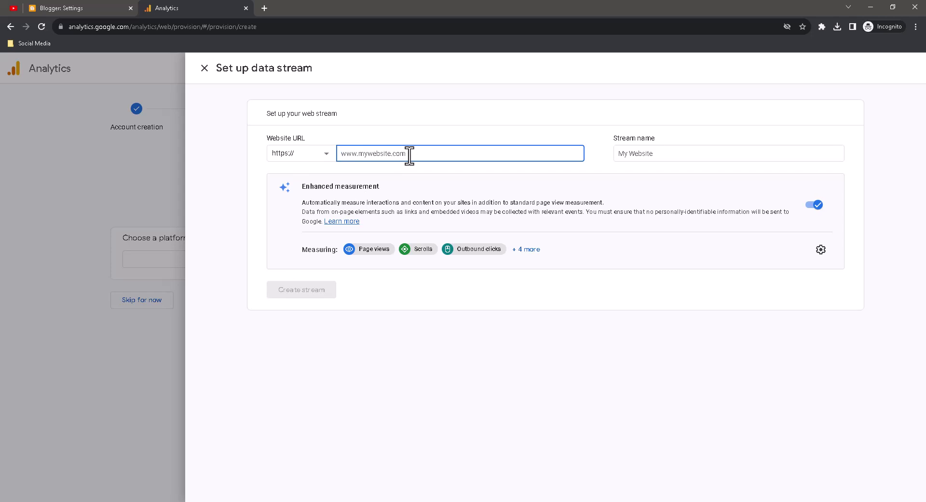
Switch to the Blogger settings, cancel the Google Analytics Measurement ID entry and open the blog in a new tab.
left_click(85, 8)
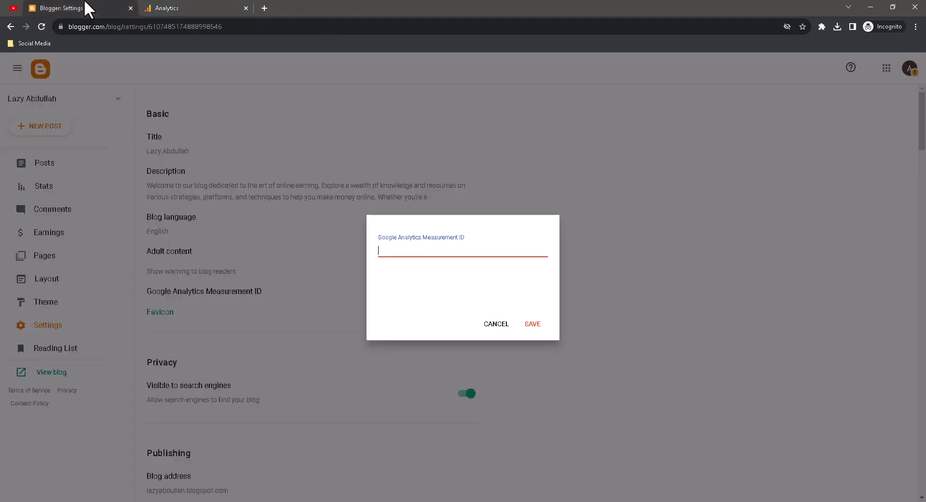
left_click(496, 323)
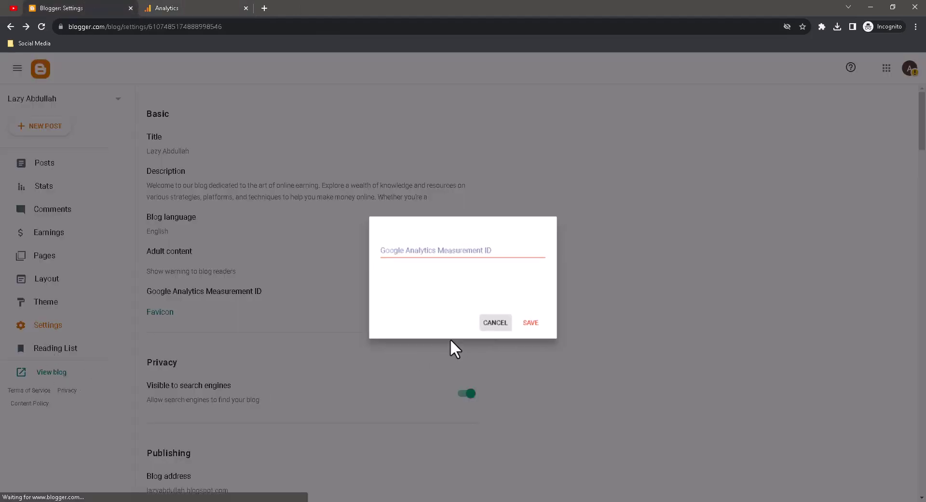
middle_click(51, 372)
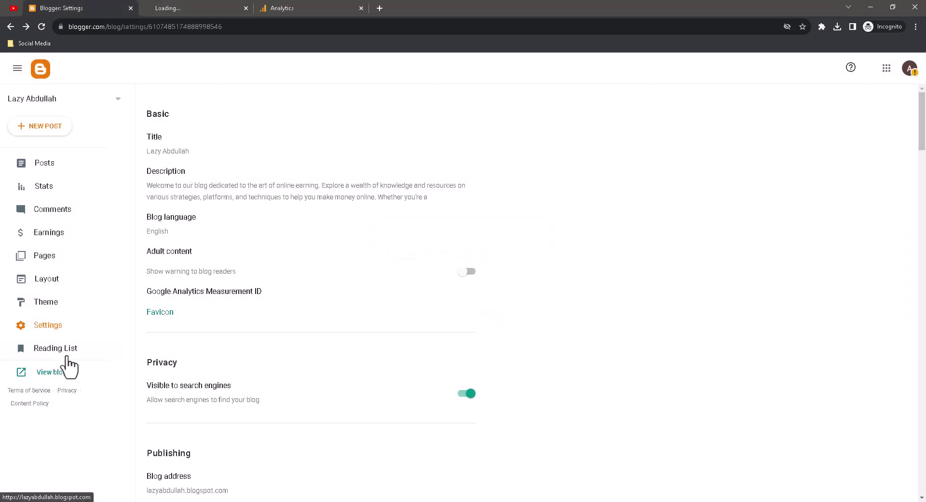
left_click(215, 8)
left_click(157, 29)
left_click_drag(191, 27, 95, 27)
key("ctrl+c")
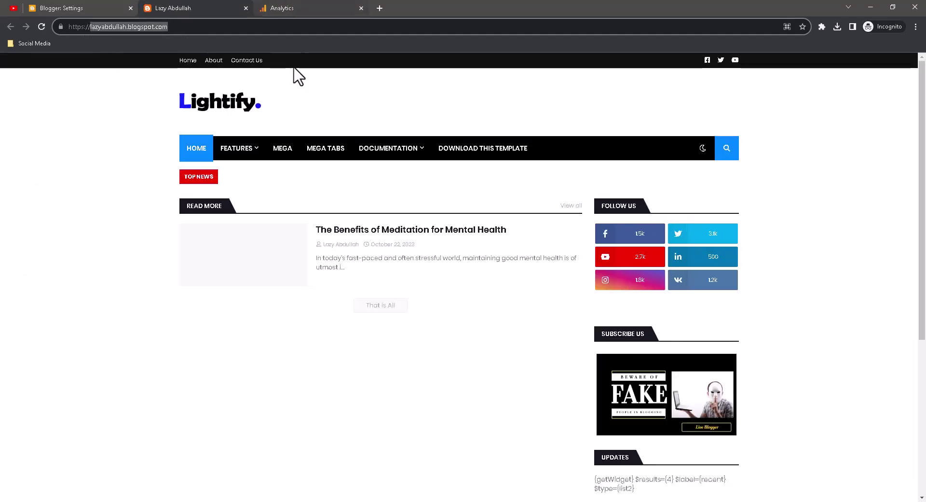
left_click(288, 9)
key("ctrl+v")
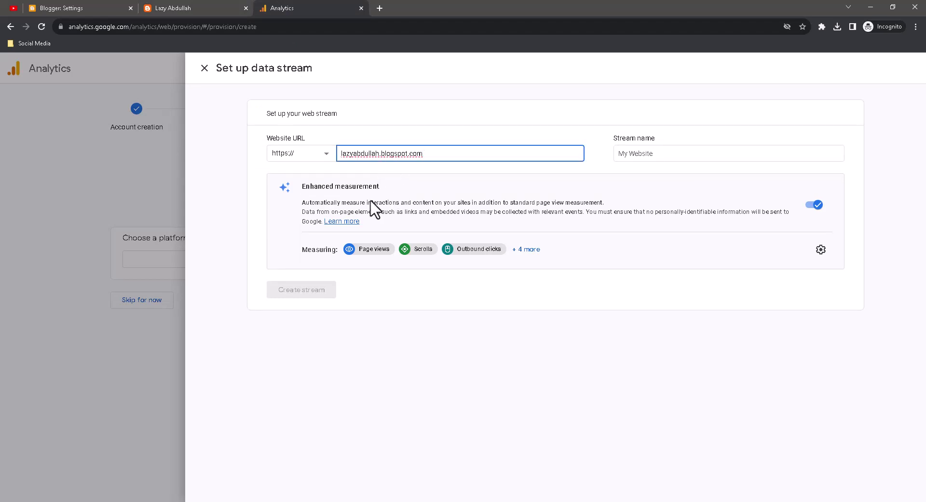
Use the same blog domain as the stream name and create the stream.
left_click(689, 153)
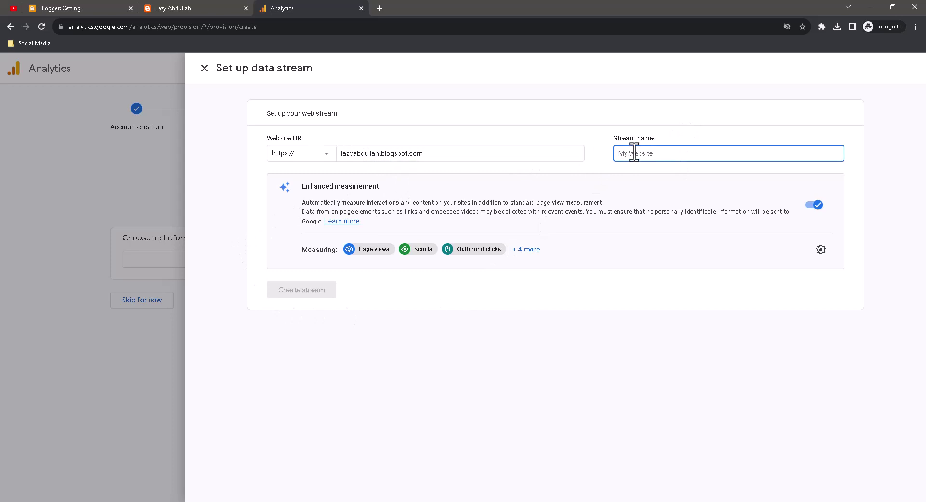
key("ctrl+v")
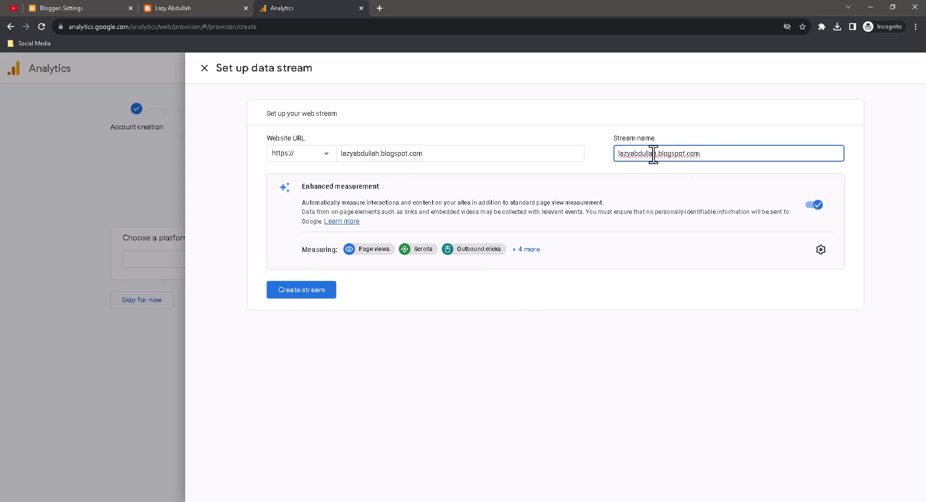
left_click(297, 289)
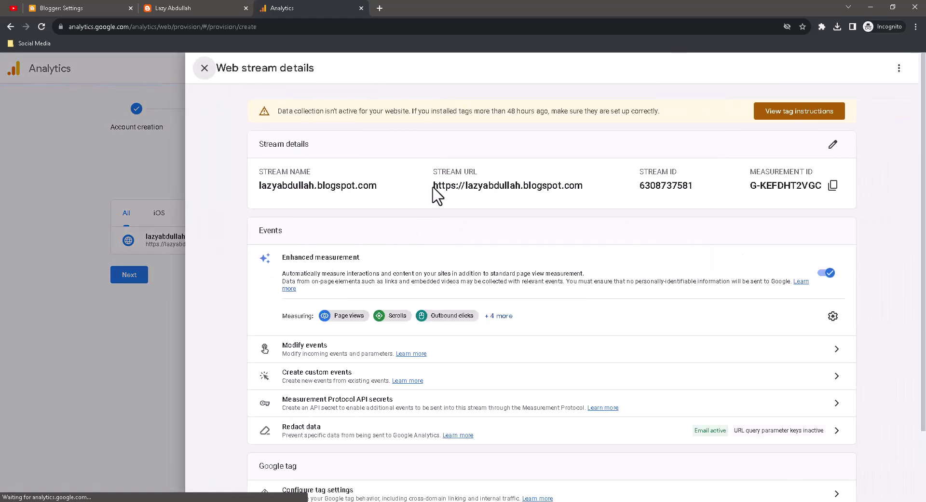
Try to copy the stream's measurement ID and paste it into the Google Analytics Measurement ID setting in Blogger.
left_click(833, 186)
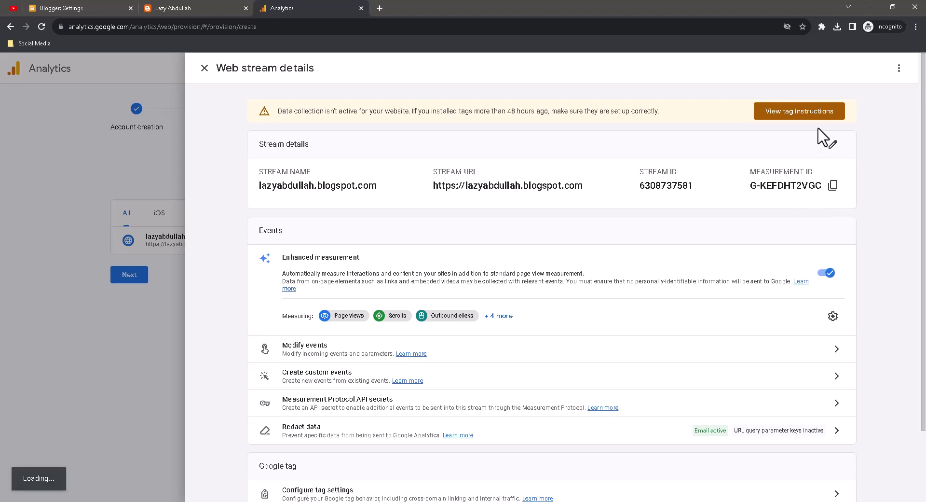
left_click(836, 189)
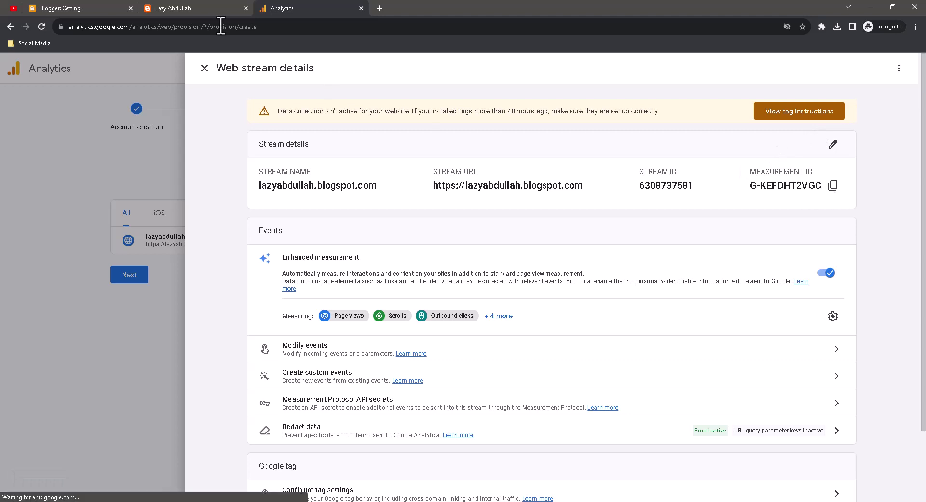
left_click(154, 3)
left_click(111, 5)
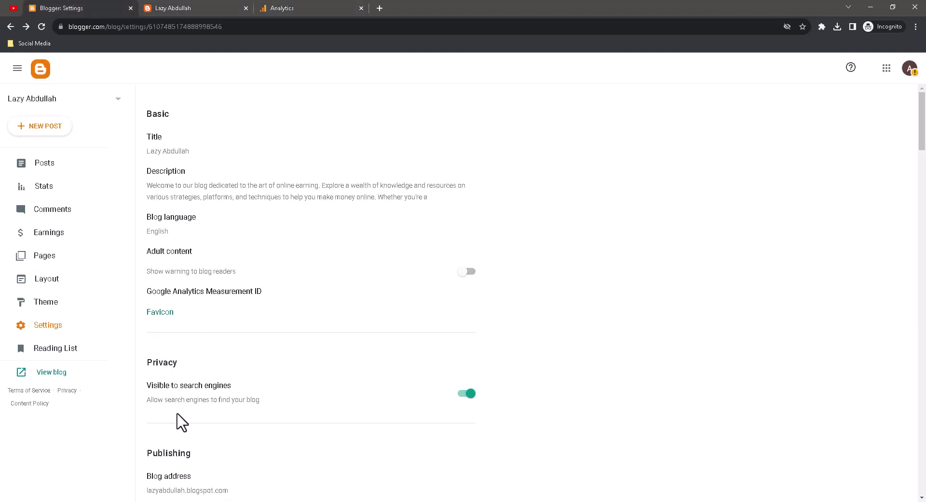
left_click(173, 296)
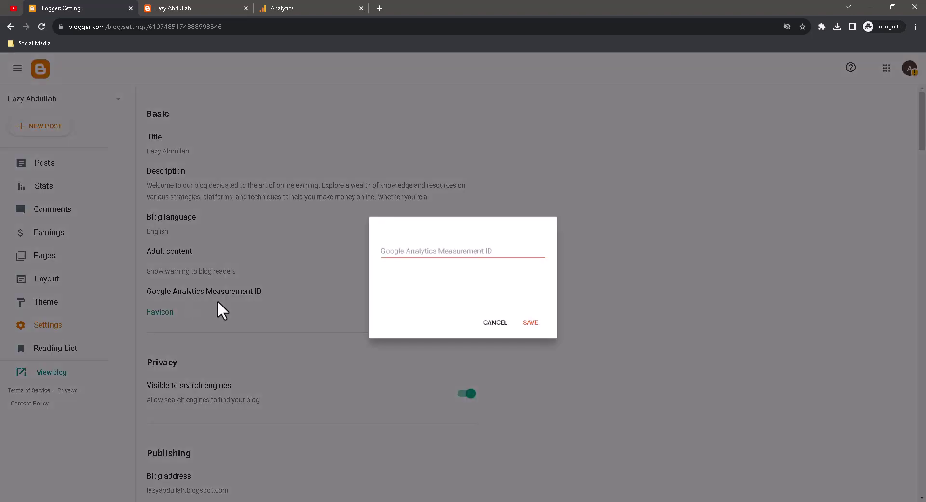
left_click(436, 255)
key("ctrl+v")
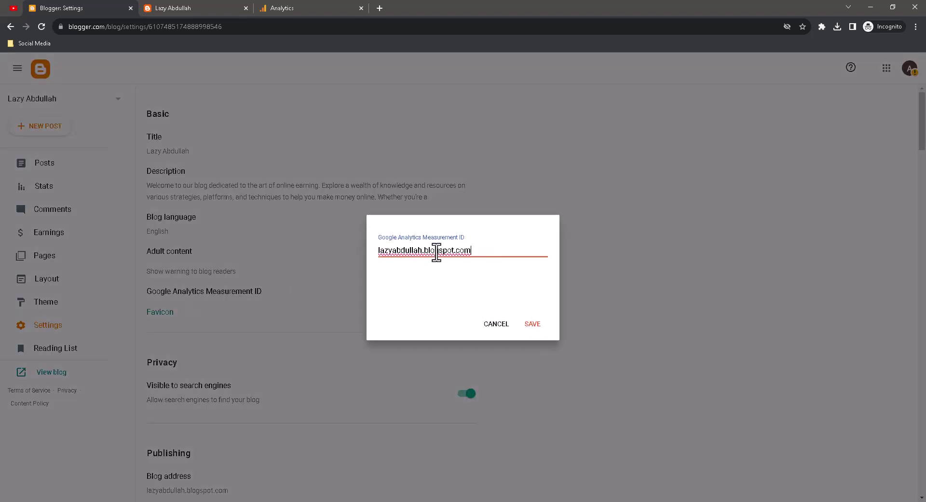
Switch back to Google Analytics, open the manual tag installation instructions and copy the measurement ID from the gtag config line.
left_click(251, 8)
left_click(296, 15)
left_click(766, 112)
key("ctrl+a")
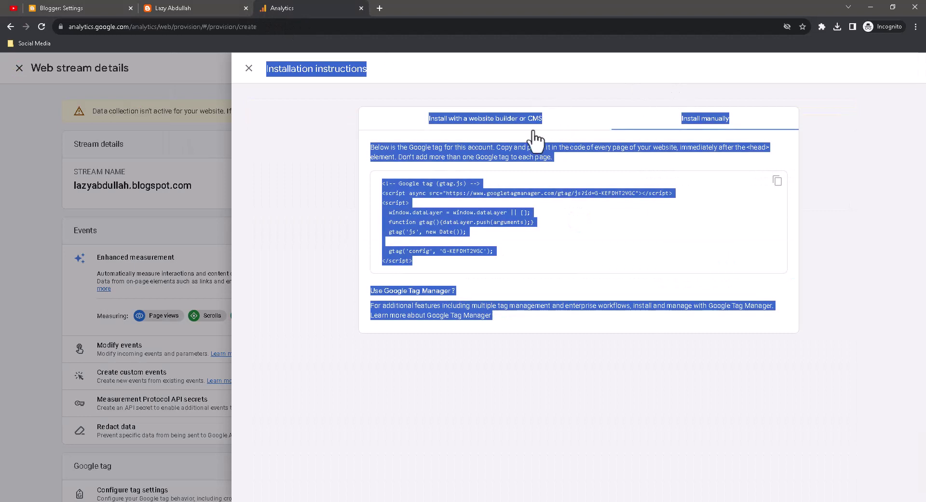
left_click(380, 136)
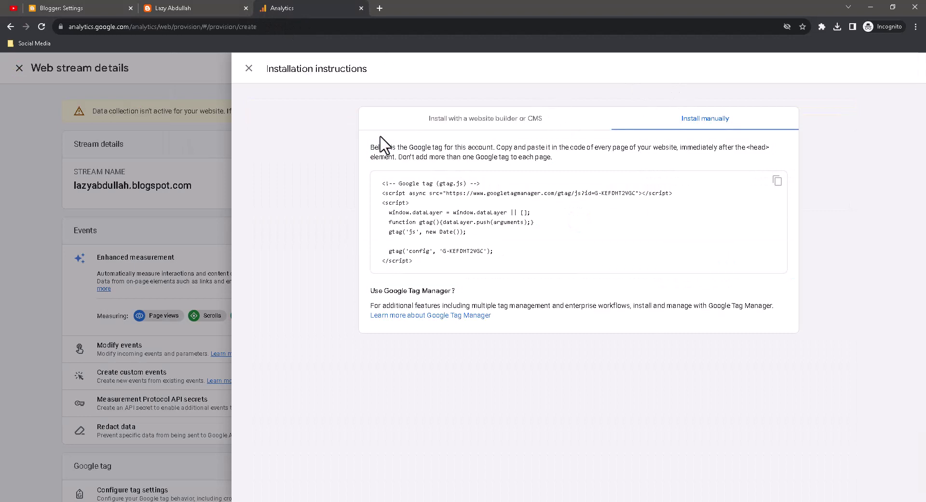
left_click(519, 121)
left_click(706, 121)
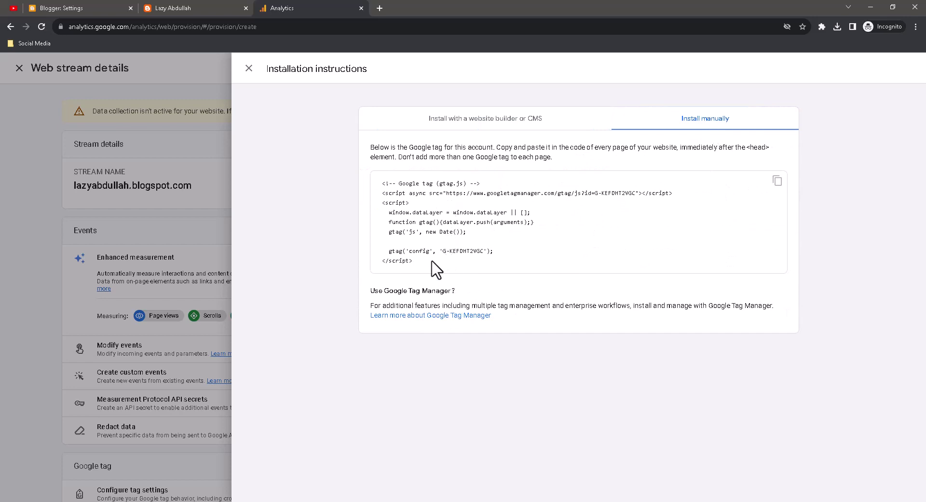
left_click_drag(450, 252, 476, 253)
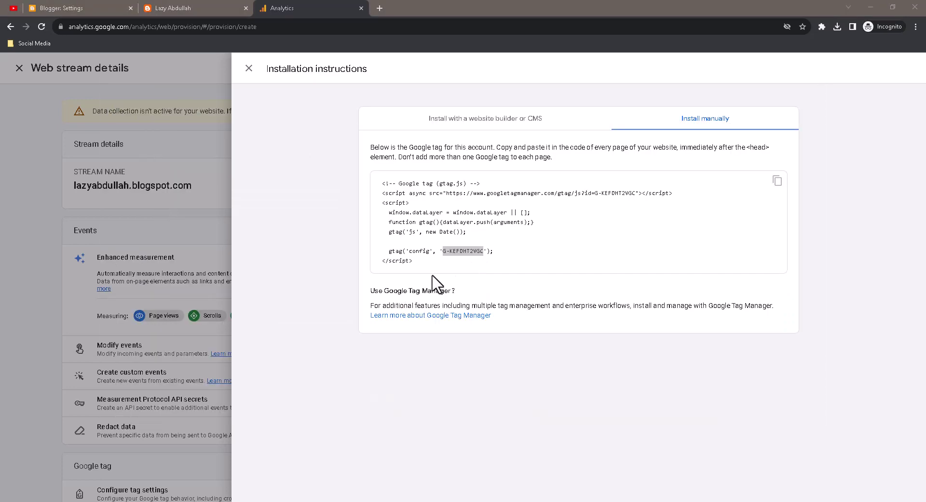
Return to Blogger, replace the Google Analytics Measurement ID entry with the copied measurement ID and save it.
left_click(169, 7)
left_click(112, 7)
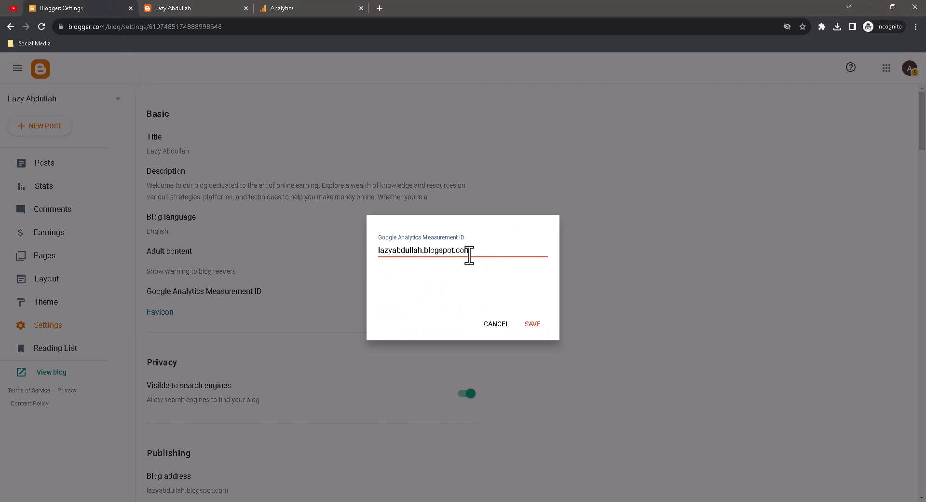
key("ctrl+a")
key("ctrl+v")
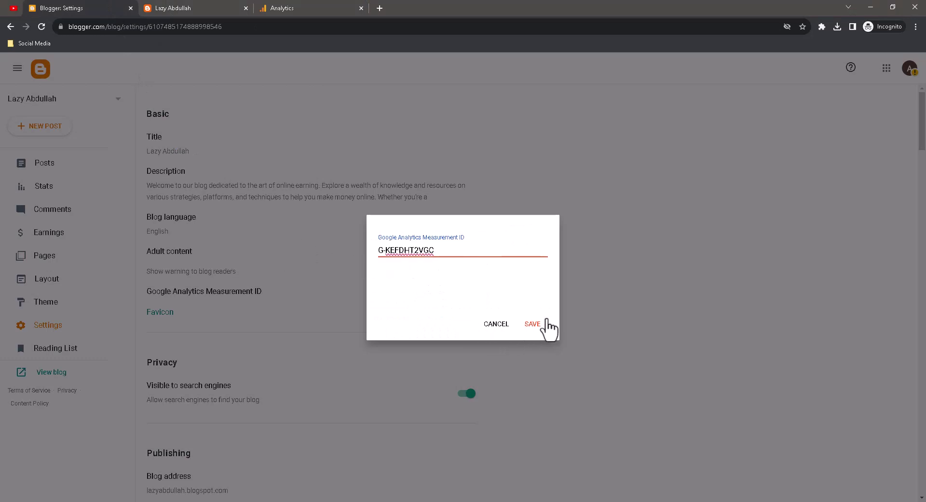
left_click(534, 324)
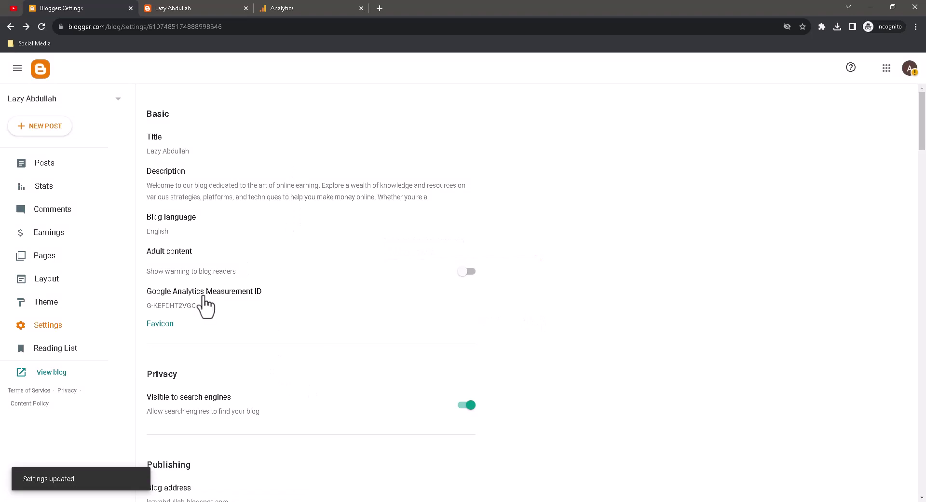
Compare the web stream's measurement ID in Google Analytics with the one in the Blogger settings, and look at the tag installation instructions.
left_click(179, 7)
left_click(301, 2)
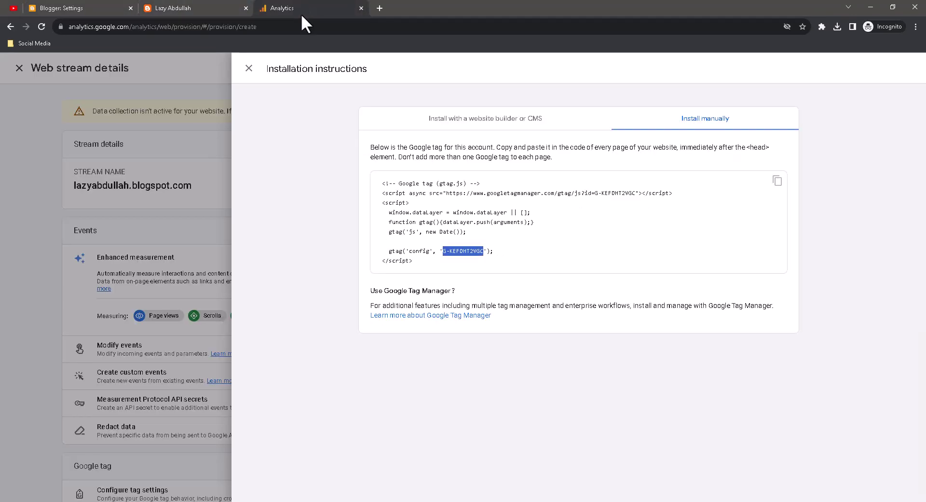
left_click(500, 121)
left_click(249, 68)
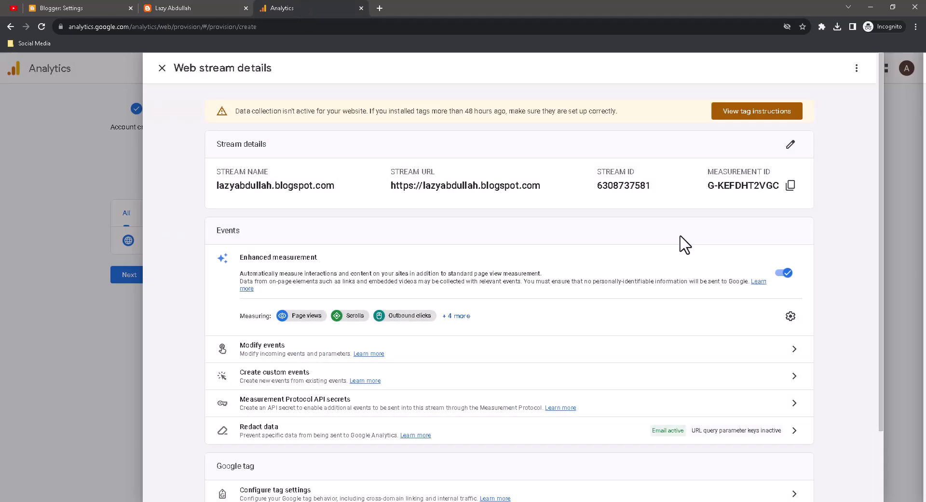
left_click(832, 186)
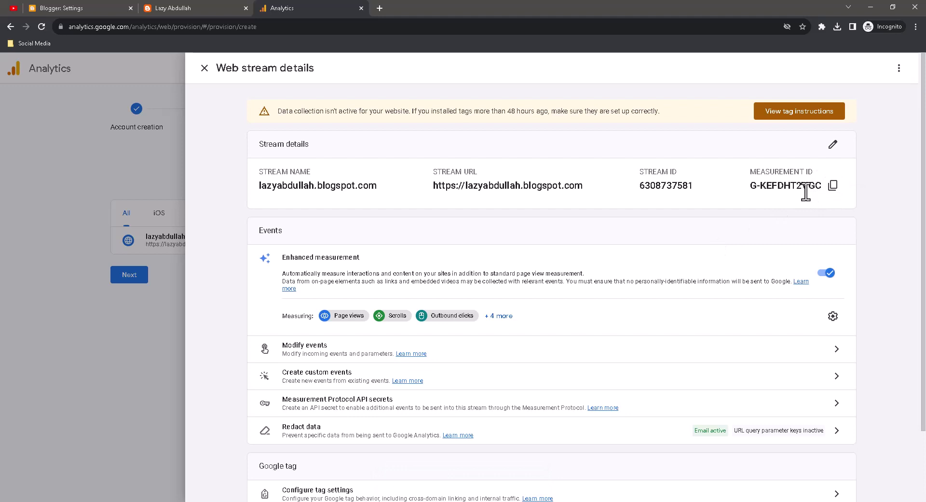
left_click(62, 7)
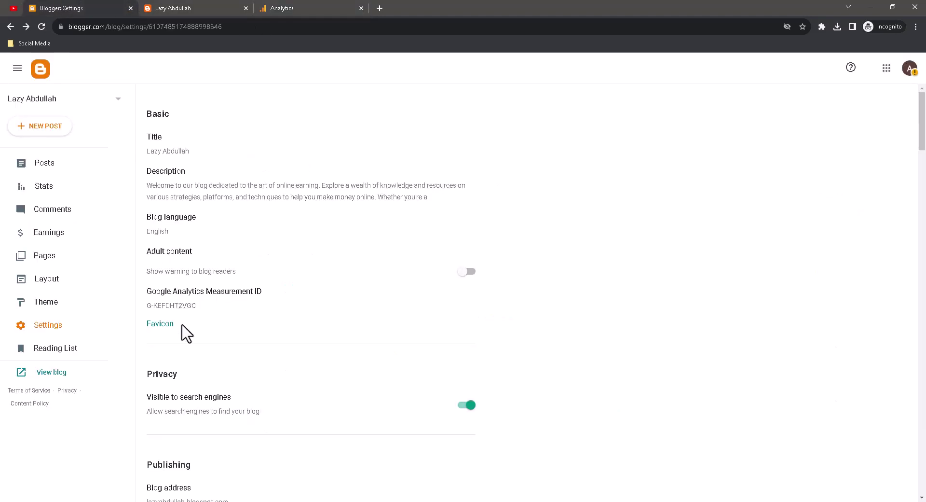
left_click(200, 9)
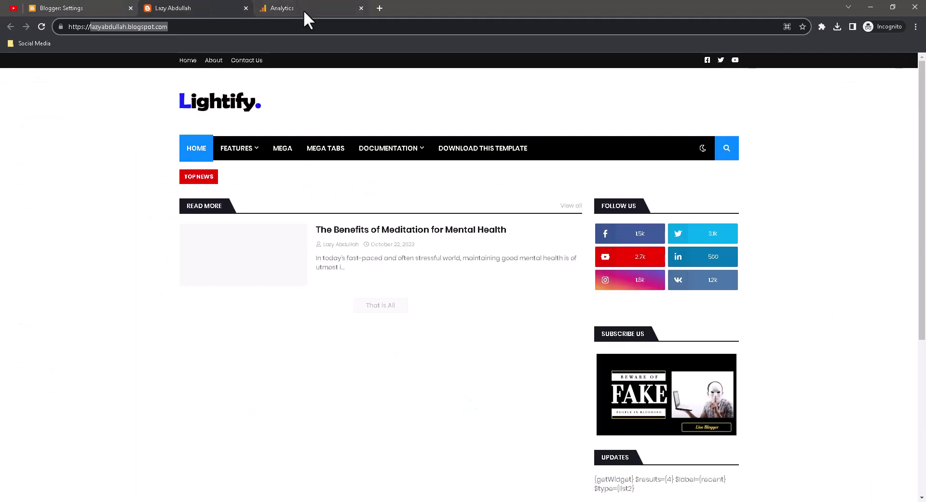
left_click(299, 7)
left_click(843, 116)
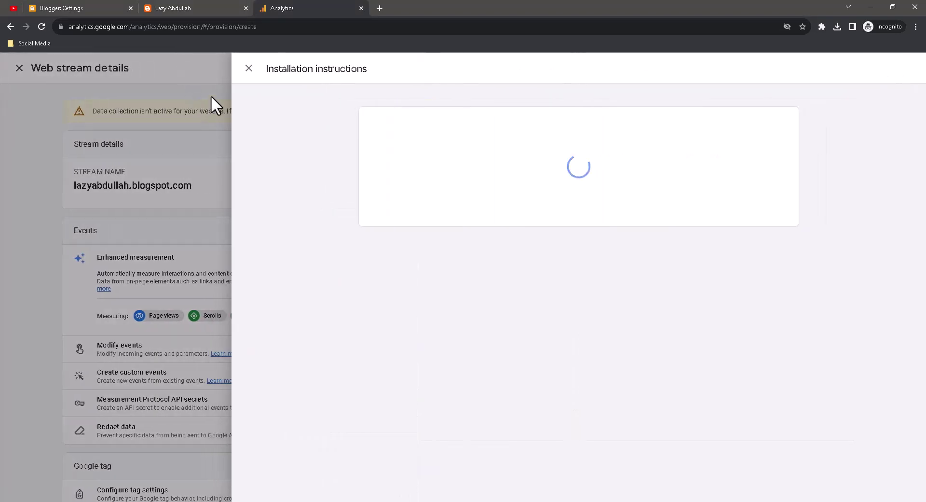
left_click(245, 68)
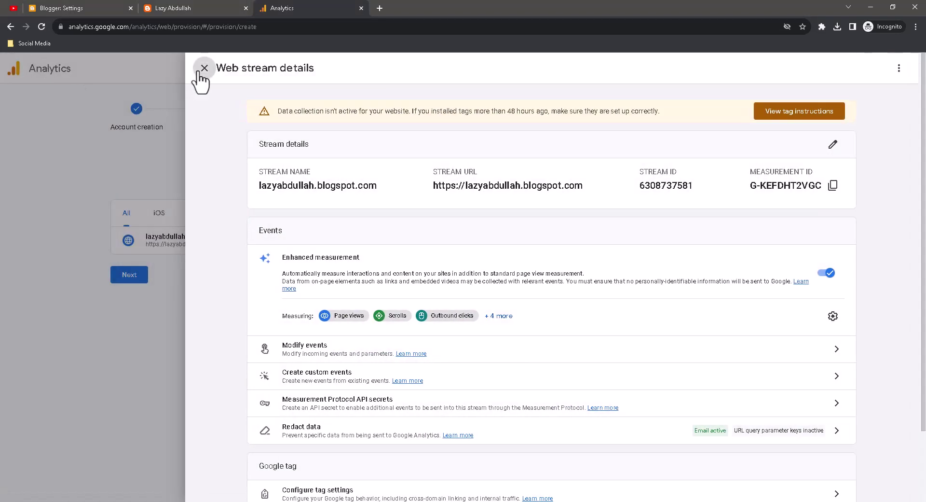
Close the web stream details, finish the data collection setup and save the email communication preferences with all options unchecked.
left_click(202, 68)
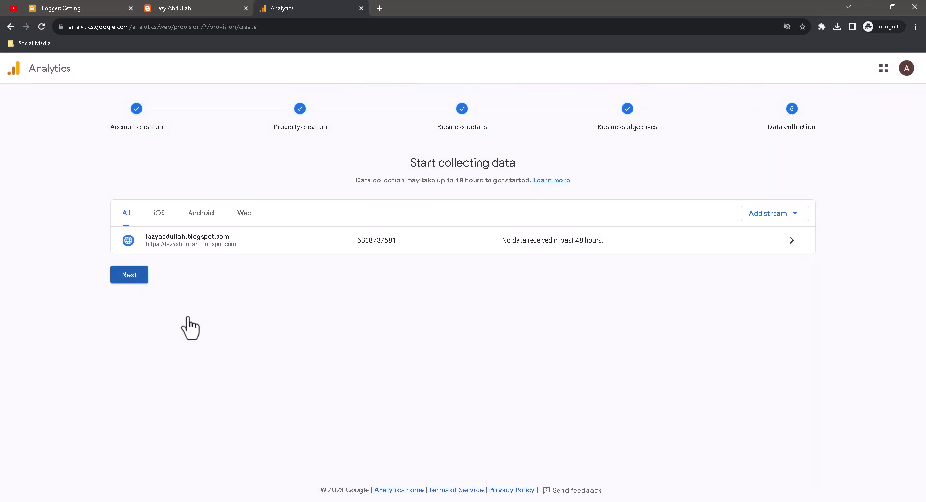
left_click(126, 278)
left_click(453, 421)
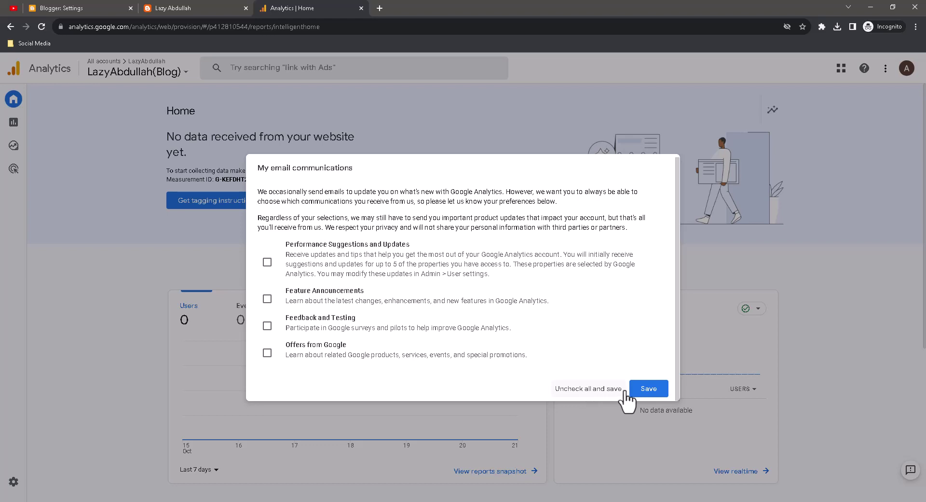
left_click(651, 390)
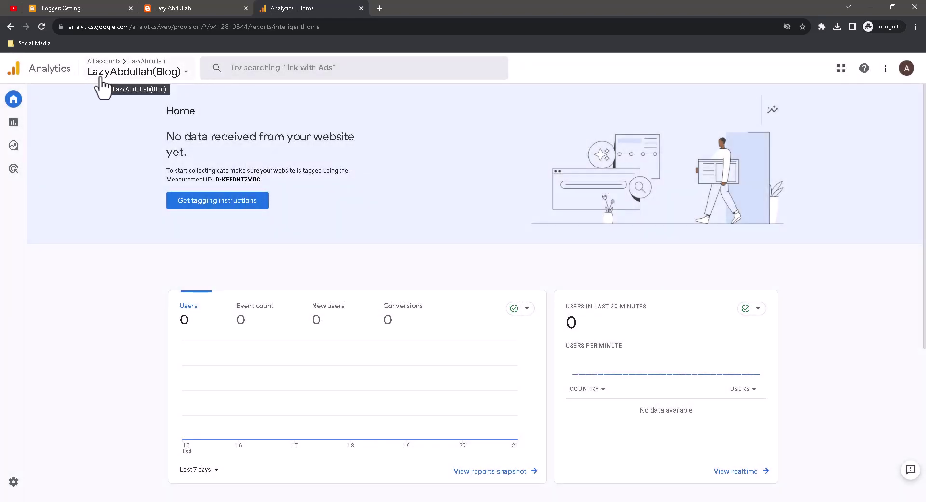
View the list of Analytics accounts and properties, then close it.
left_click(101, 78)
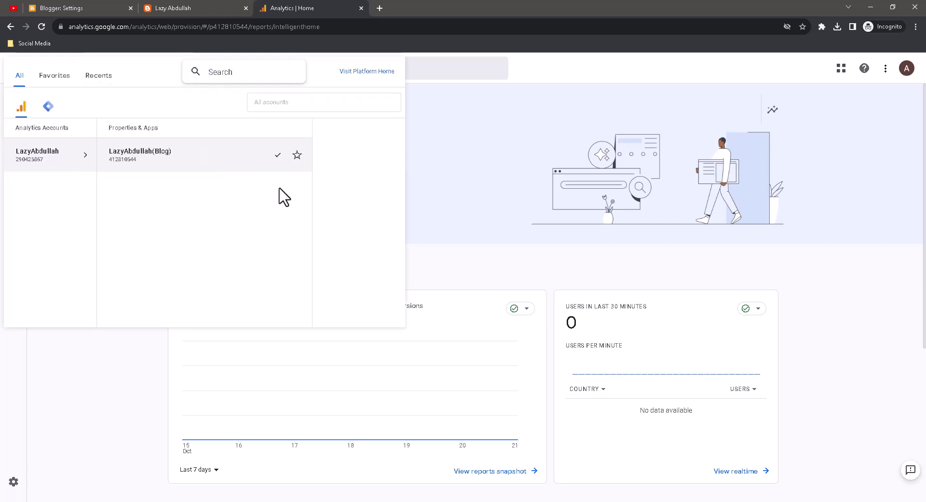
left_click(118, 377)
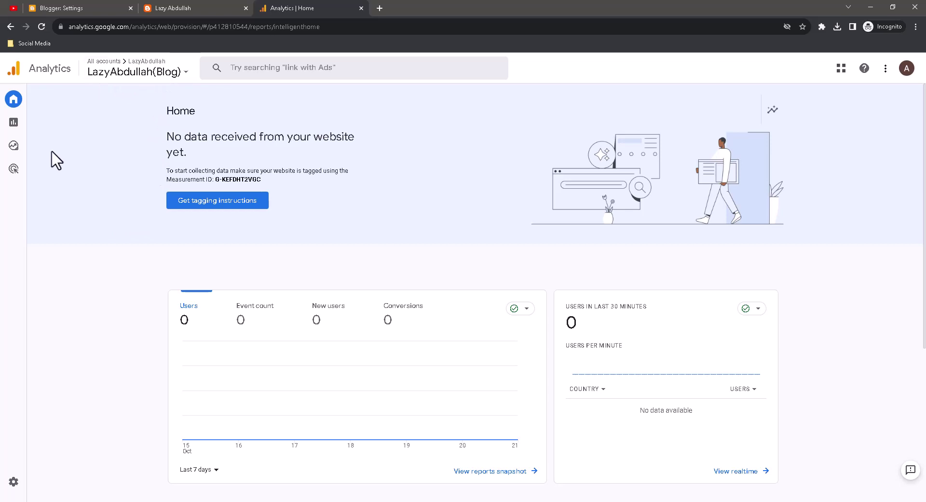
left_click(180, 72)
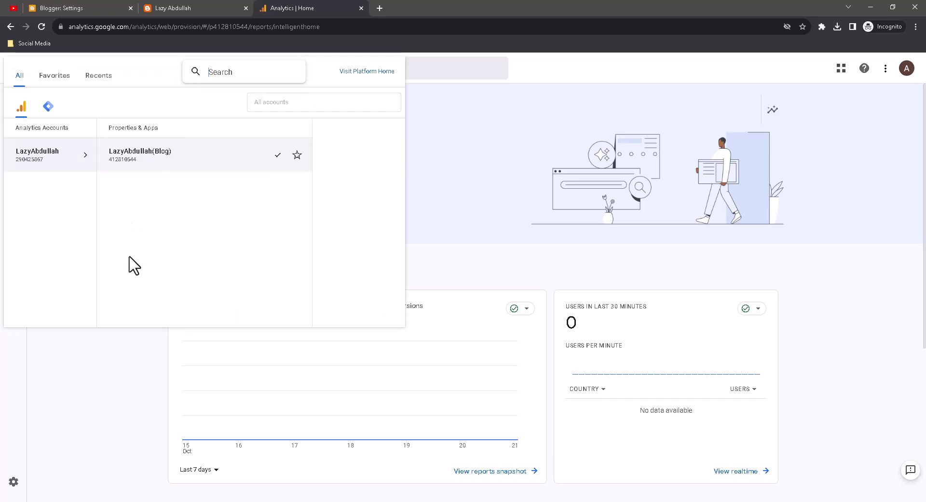
left_click(107, 362)
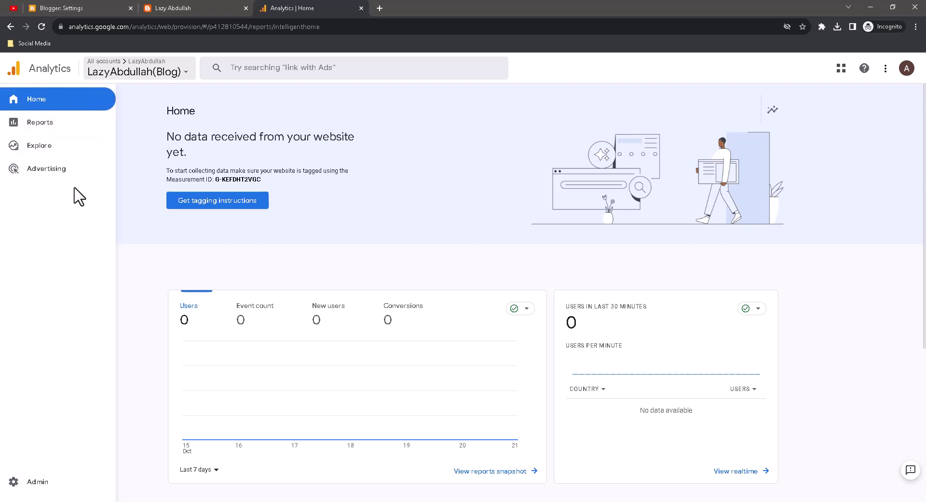
Check the measurement ID on the Analytics home page against the Blogger settings and look through the home page's cards.
left_click_drag(264, 180, 210, 181)
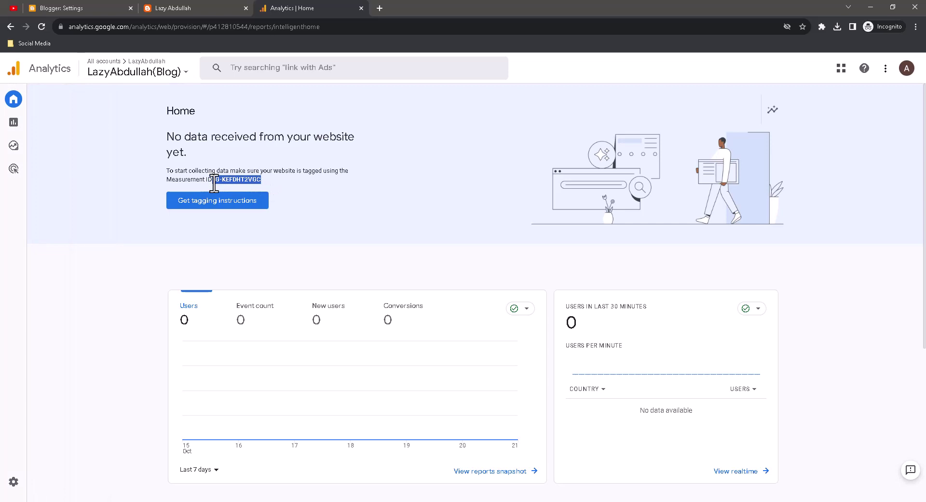
left_click(80, 7)
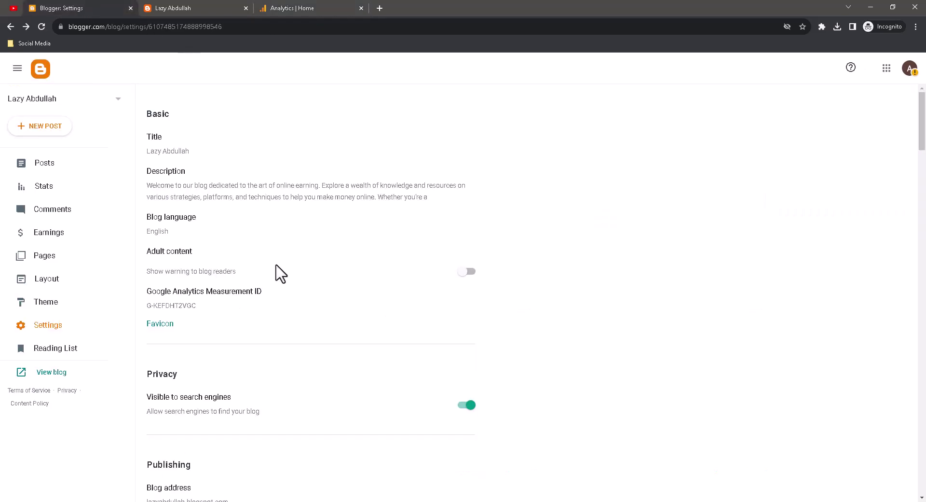
left_click(281, 8)
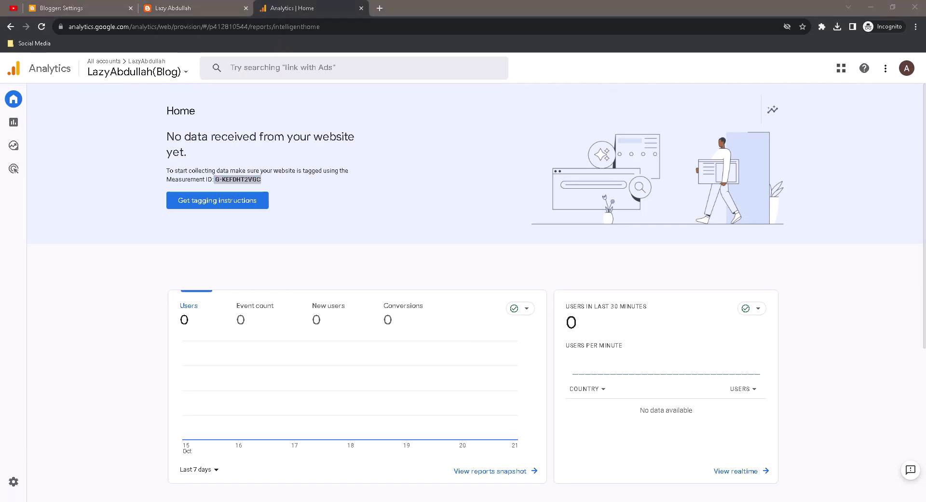
left_click(82, 283)
scroll(82, 284, "down", 5)
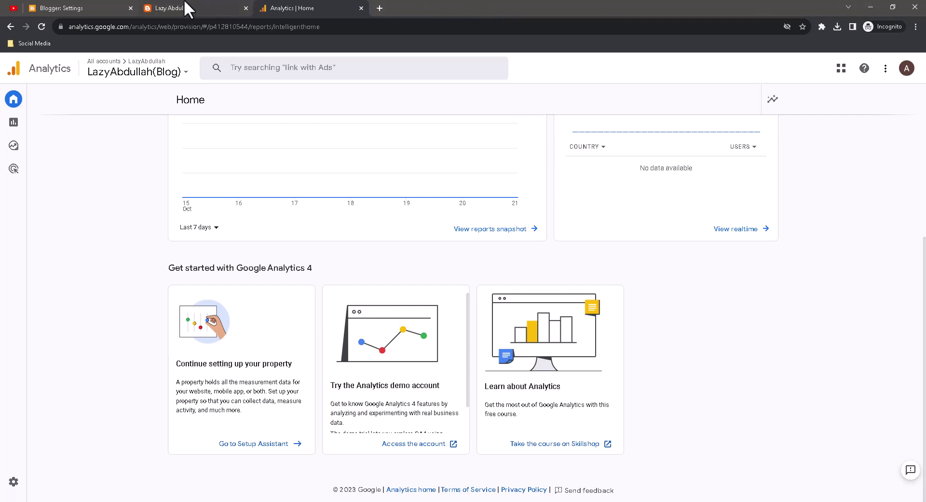
scroll(681, 325, "up", 5)
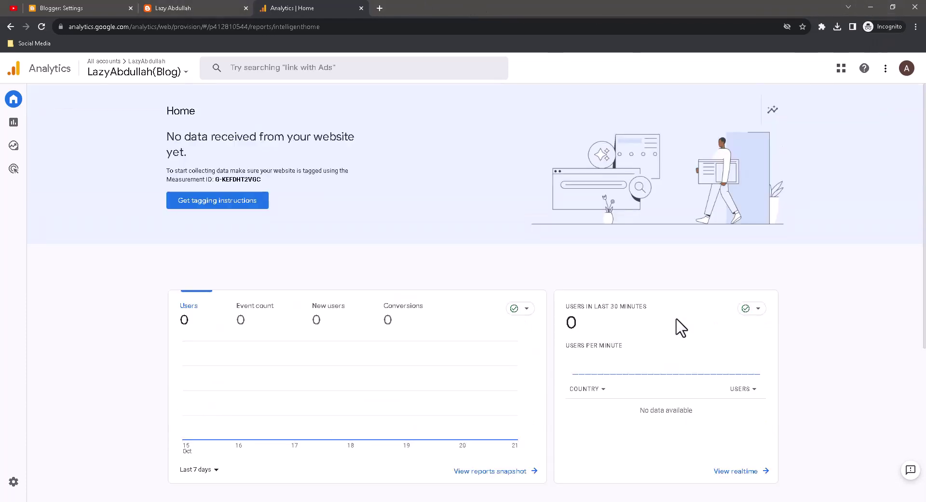